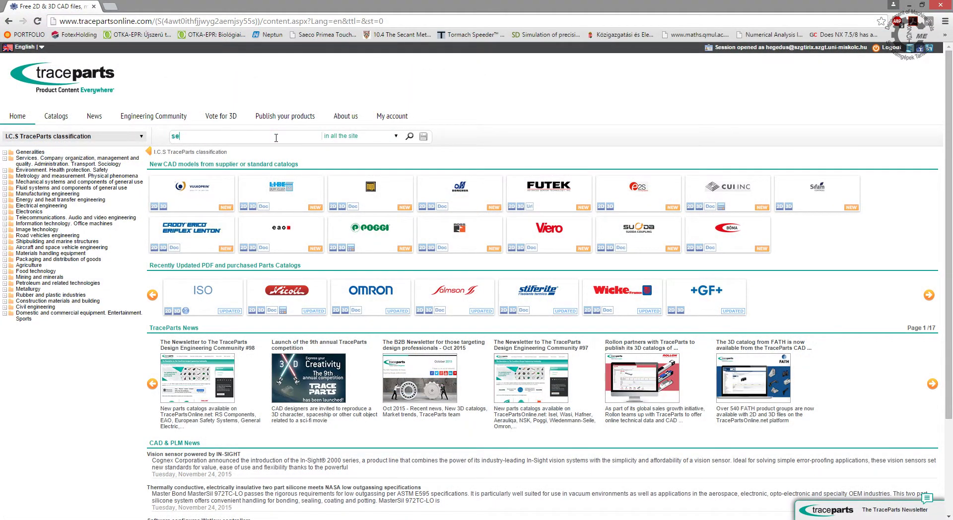
- Search TraceParts for 'seeger' in all the catalogs
click(396, 139)
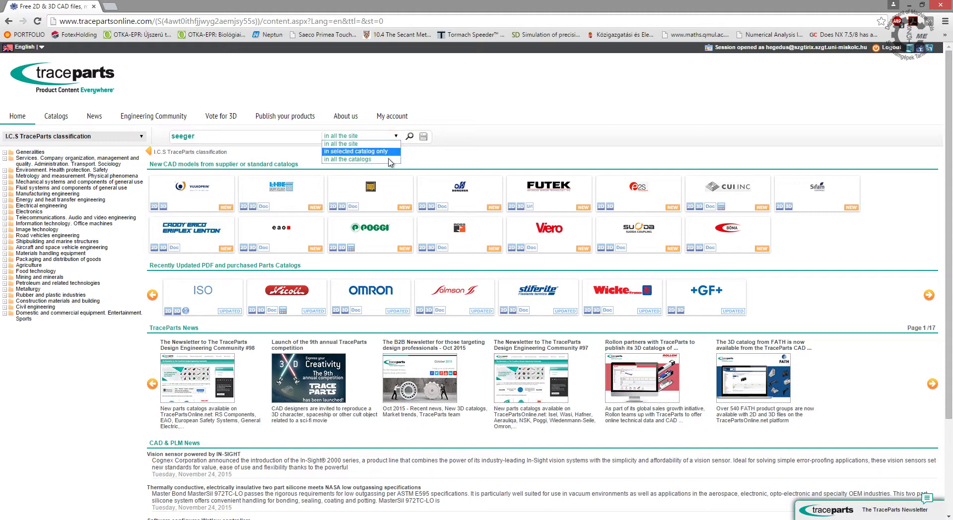
click(386, 153)
click(410, 137)
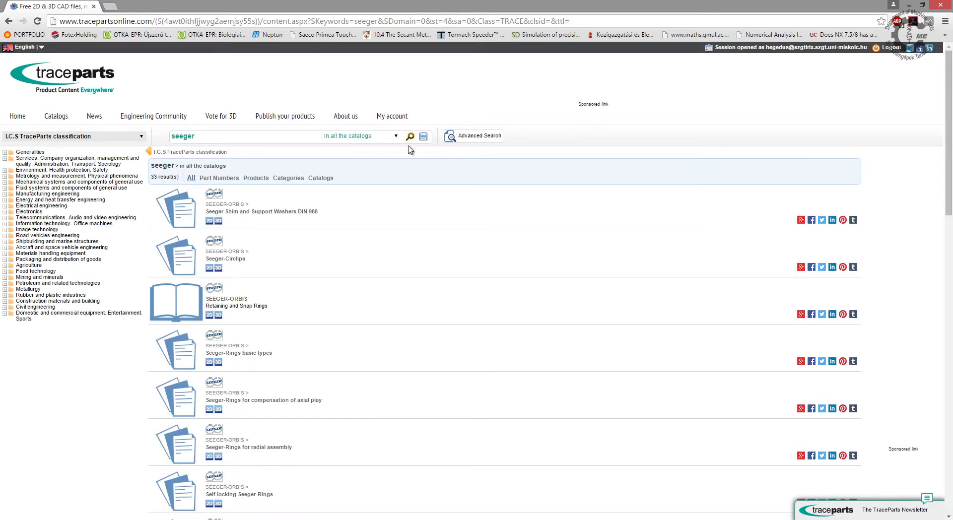
- Open the A Seeger-Rings for shafts DIN 471 part page from the results
scroll(416, 175, down, 1)
scroll(417, 175, down, 1)
scroll(418, 176, down, 1)
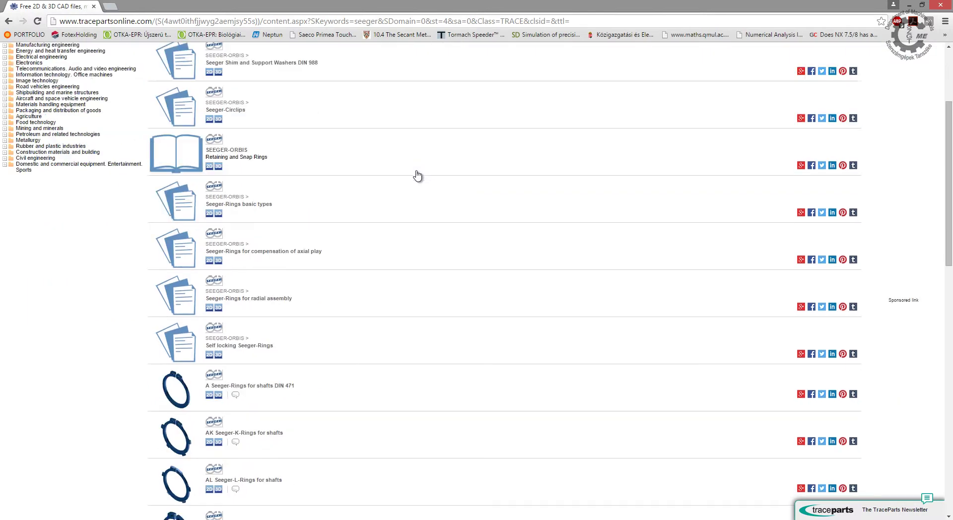
click(285, 386)
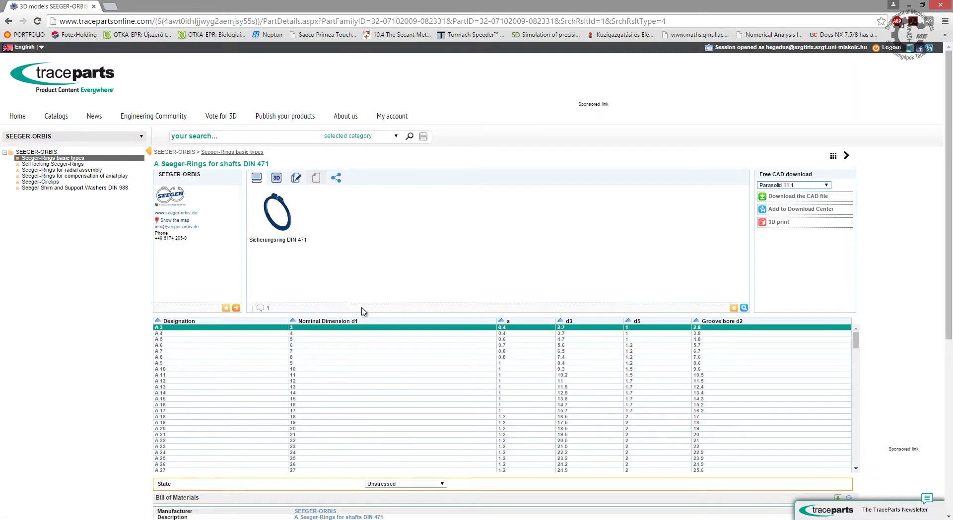
- Select ring size A 20 with state 'Fitted (assembled) in groove'
click(226, 430)
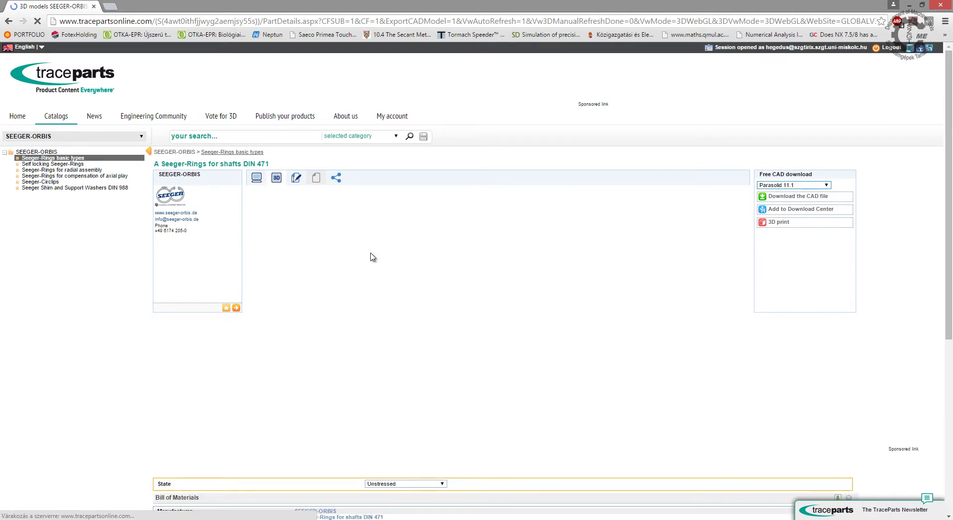
scroll(373, 263, down, 2)
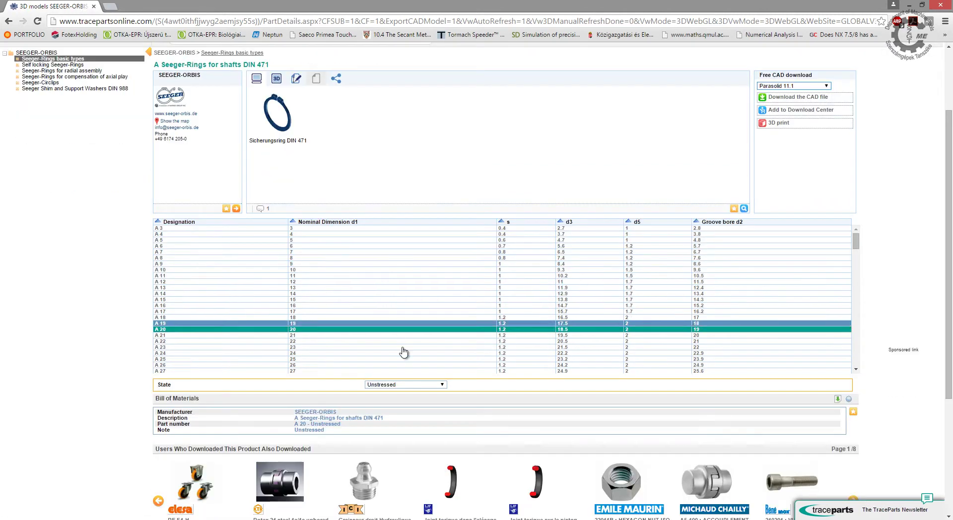
click(442, 385)
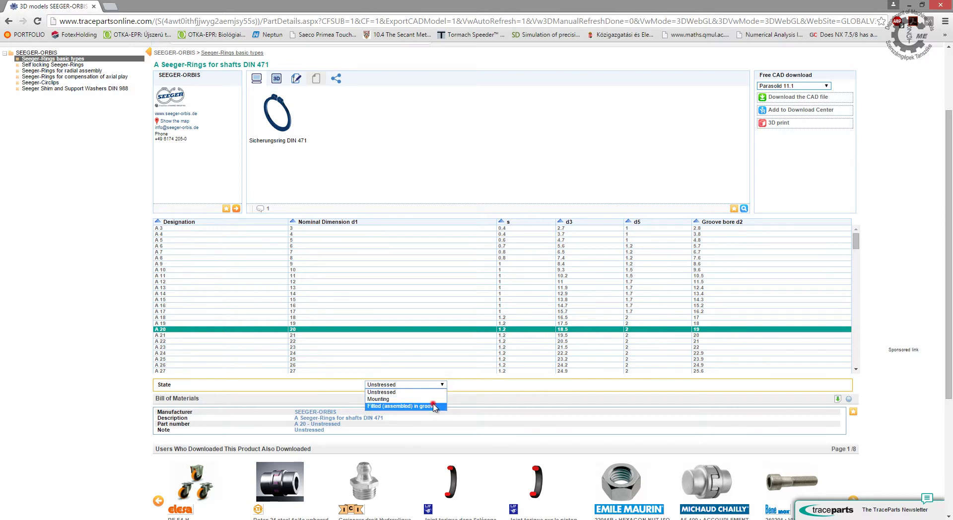
click(433, 406)
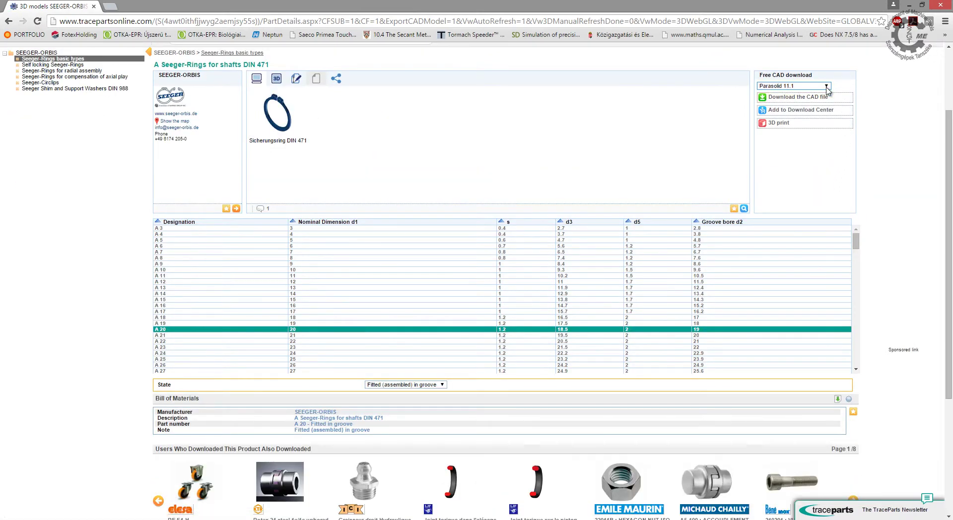
- Add the A 20 ring to the Download Center in Unigraphics format
click(826, 86)
drag(855, 146, 853, 208)
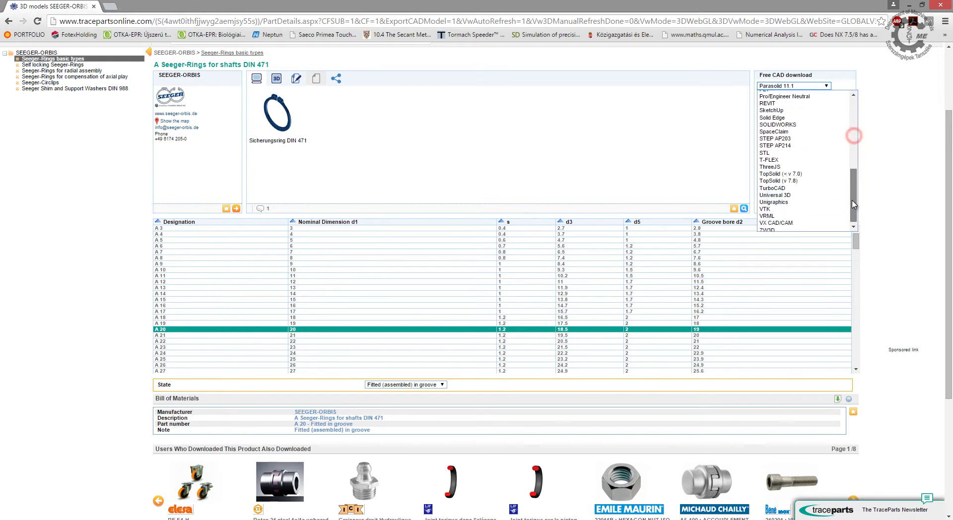
click(800, 199)
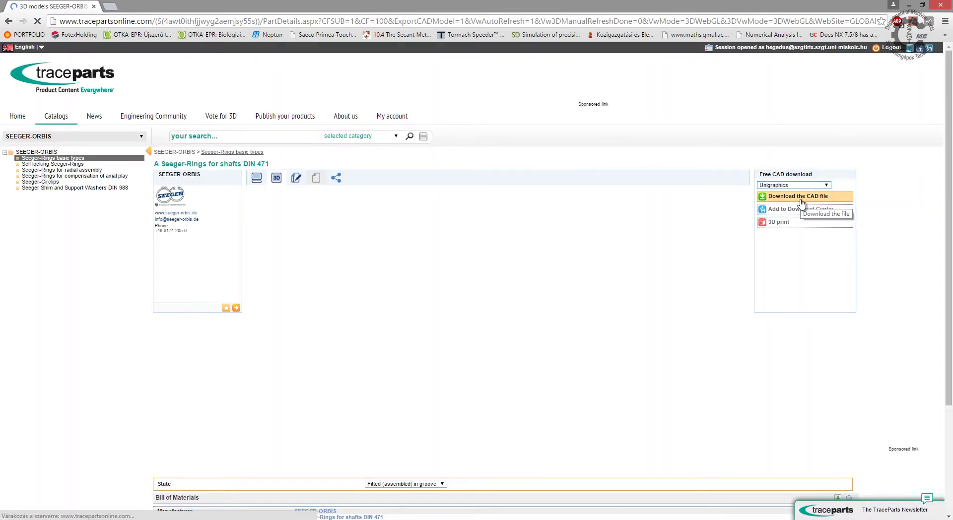
scroll(793, 208, down, 2)
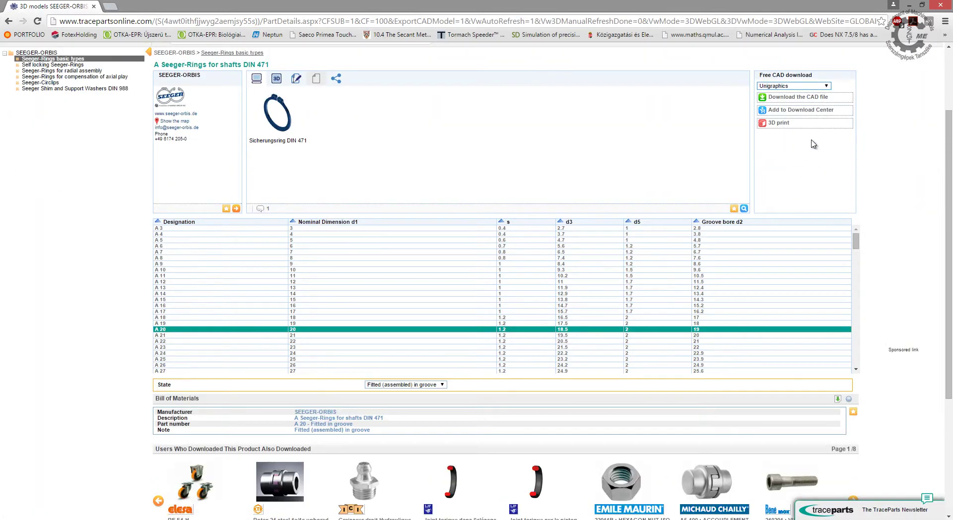
click(802, 114)
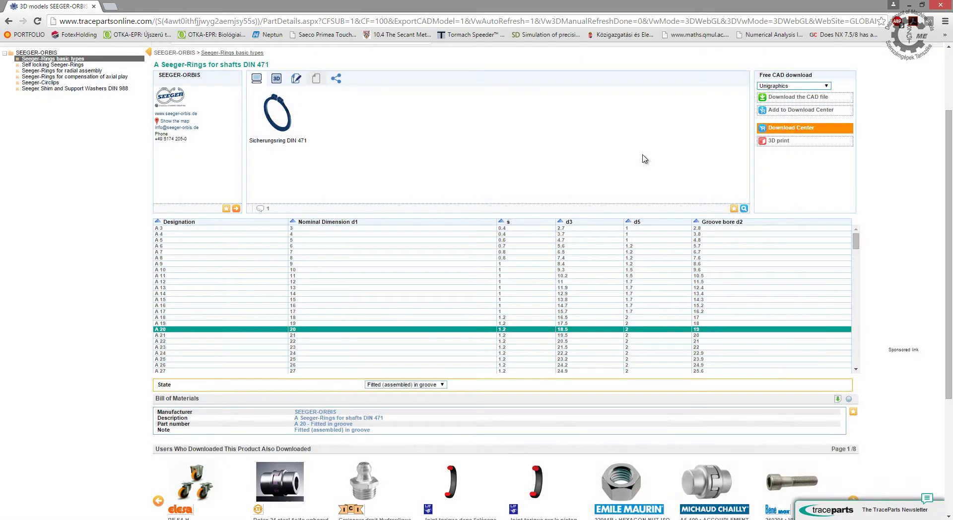
scroll(643, 159, up, 2)
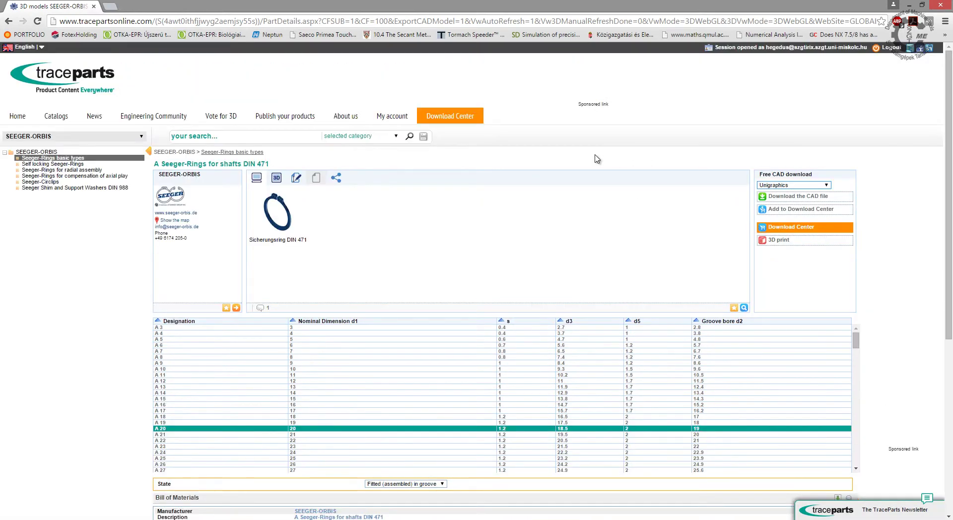
- Return to Seeger-Rings basic types and open J Seeger-Rings for bores DIN 472
click(256, 152)
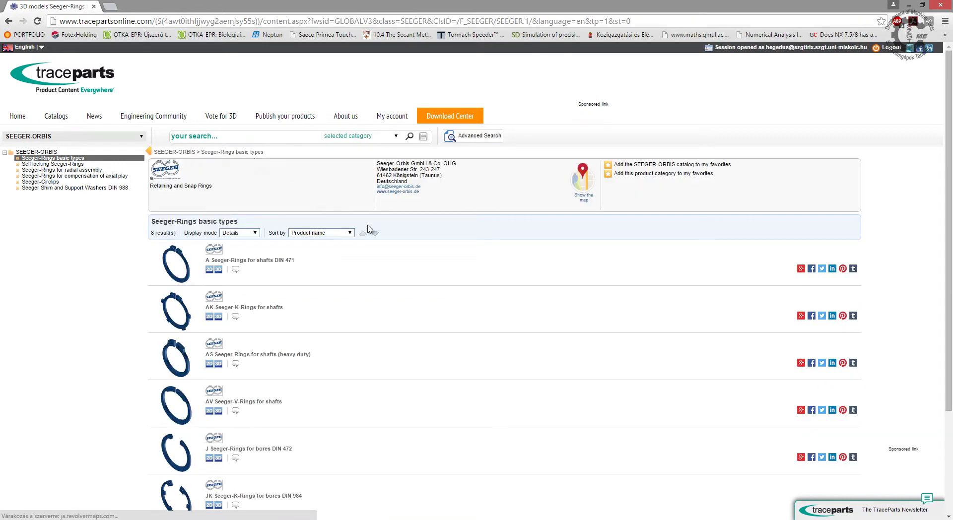
scroll(378, 244, down, 3)
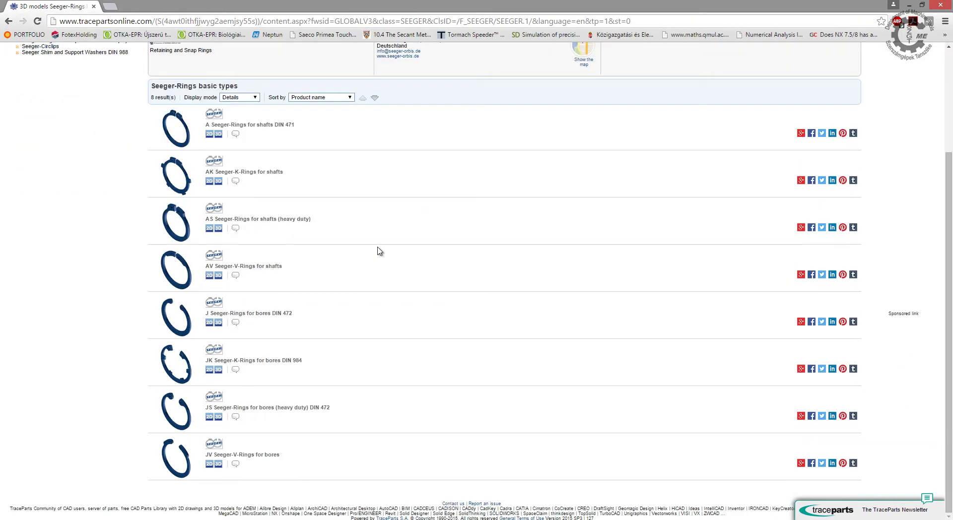
click(279, 314)
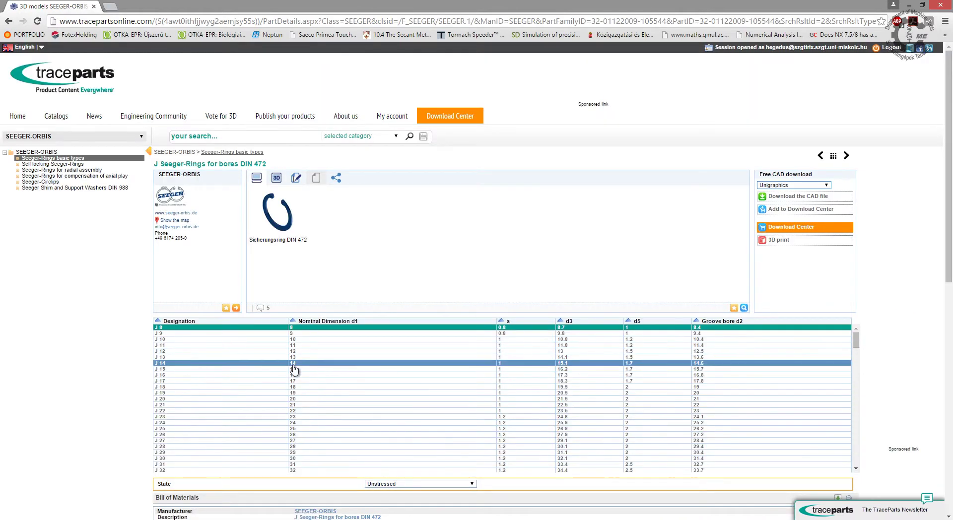
scroll(293, 369, down, 2)
scroll(293, 369, down, 2)
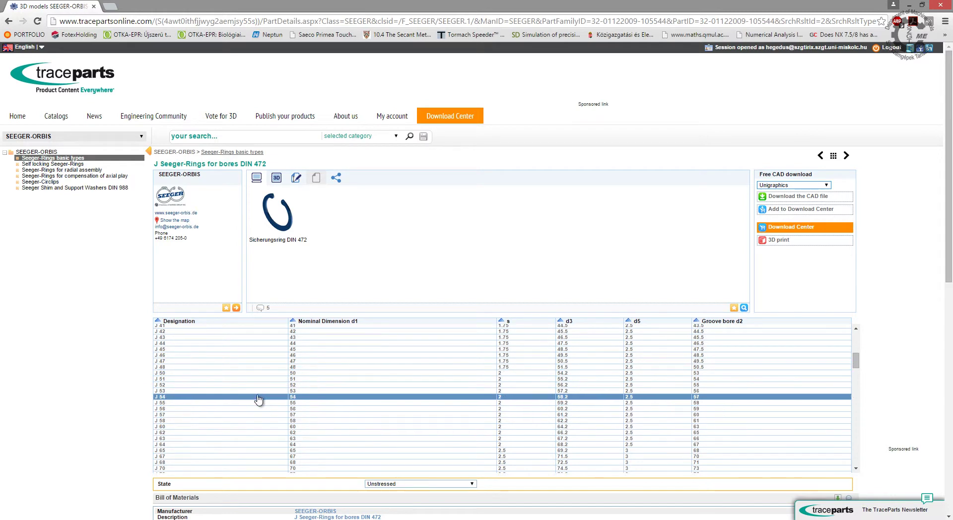
- Add size J 50, fitted in groove, to the Download Center and download all files
click(254, 374)
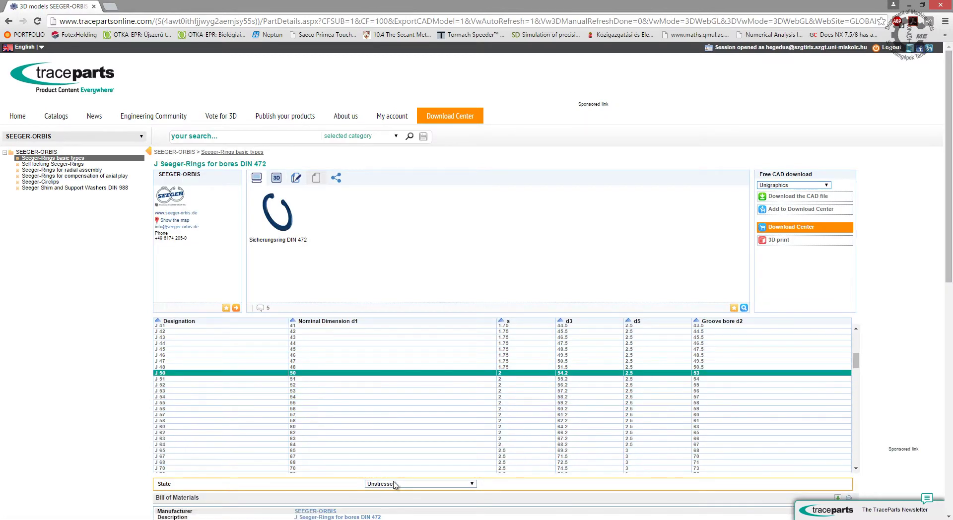
click(395, 485)
click(397, 508)
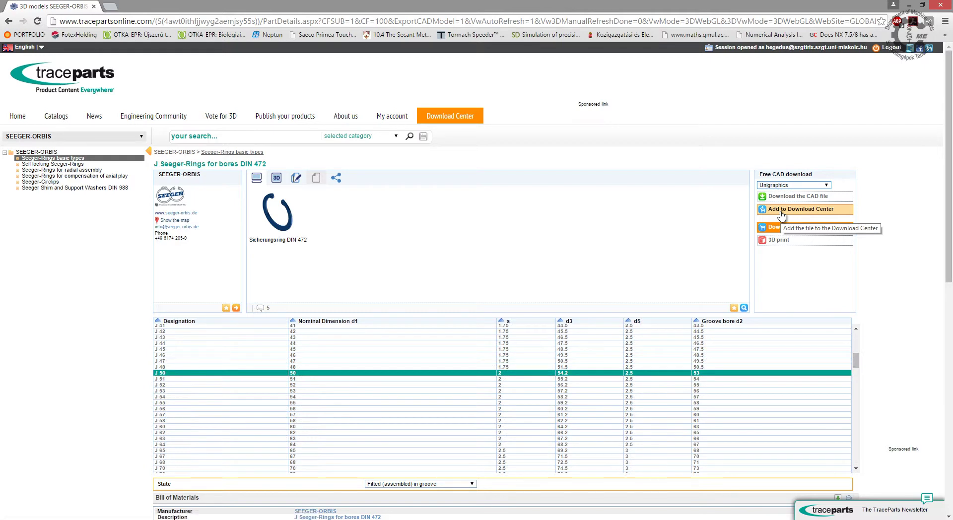
click(780, 214)
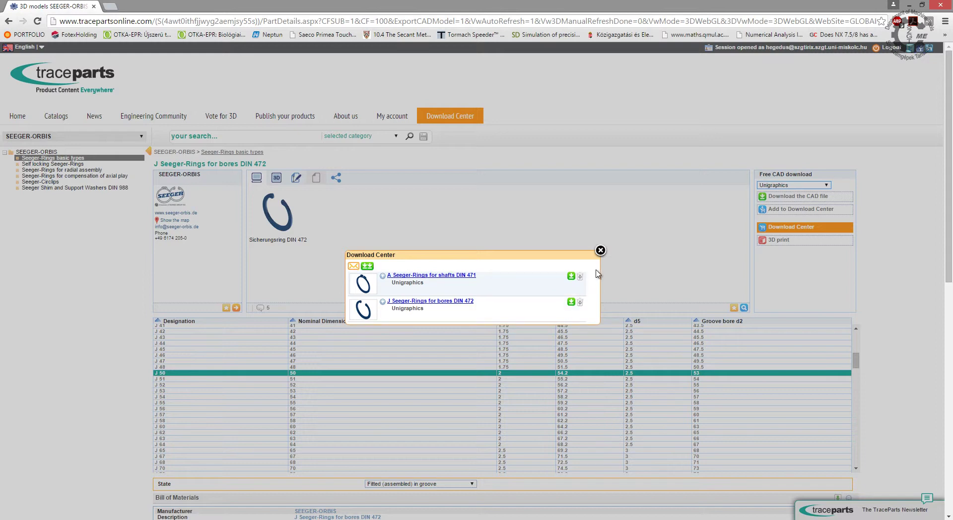
click(366, 268)
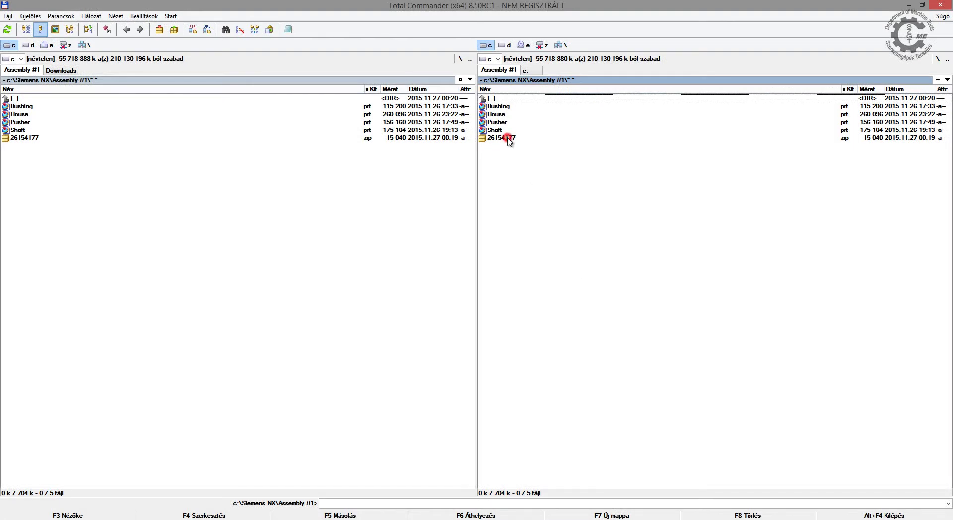
- Unpack a_20_fitted and j_50_fitted x_t files from 26154177.zip into Assembly #1
double_click(509, 139)
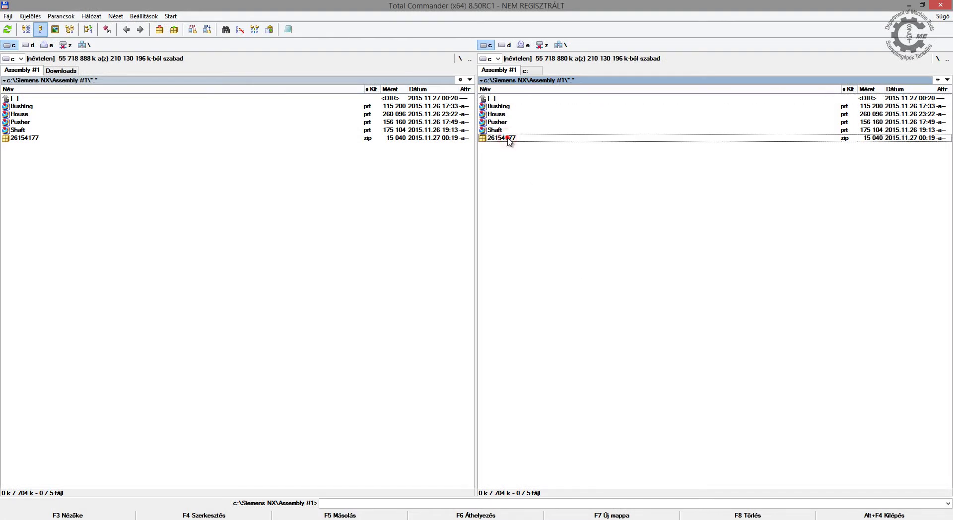
click(509, 122)
right_click(509, 130)
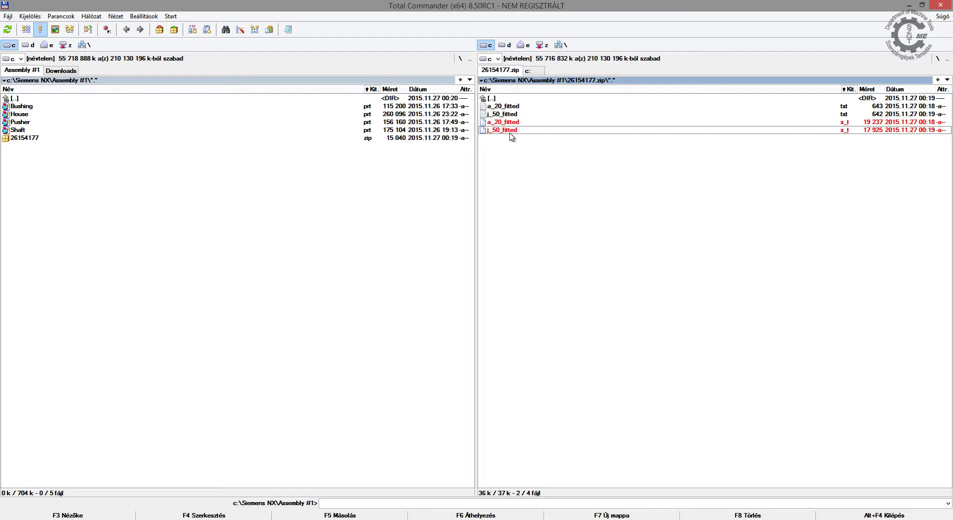
key(F5)
key(Return)
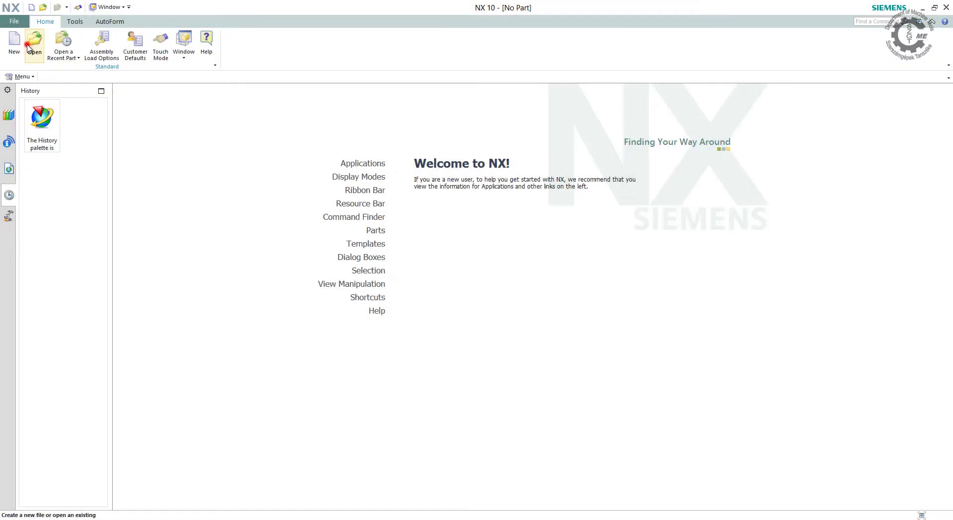
- Open a_20_fitted.x_t as a Parasolid Text File and fit the ring to the view
click(32, 41)
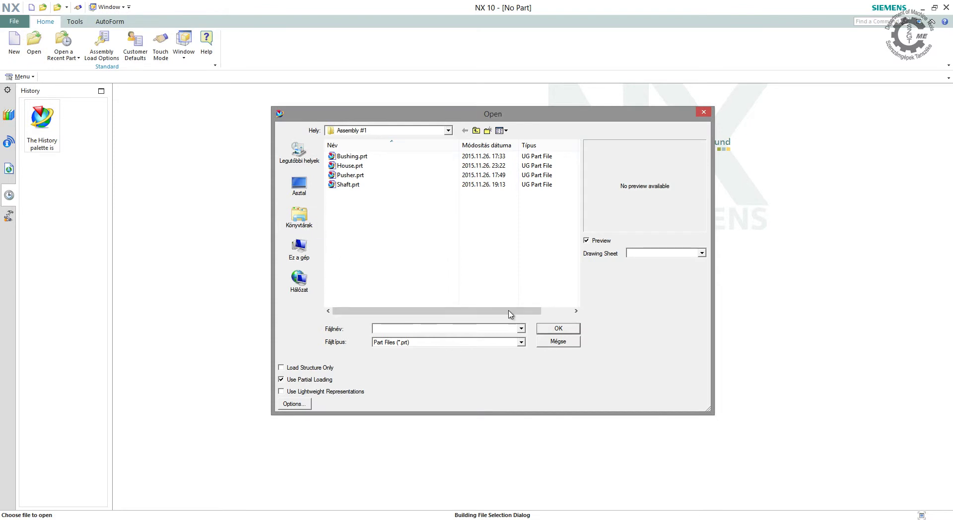
click(521, 342)
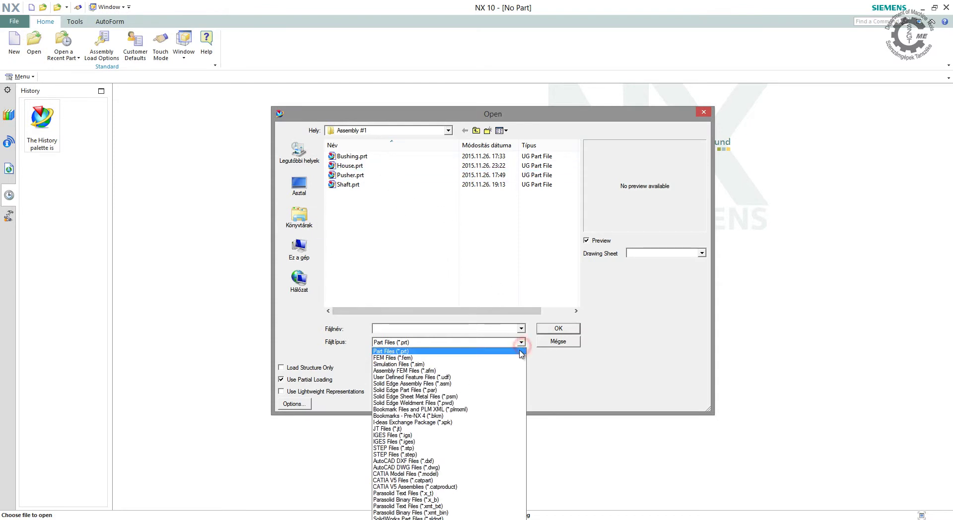
click(470, 493)
double_click(365, 157)
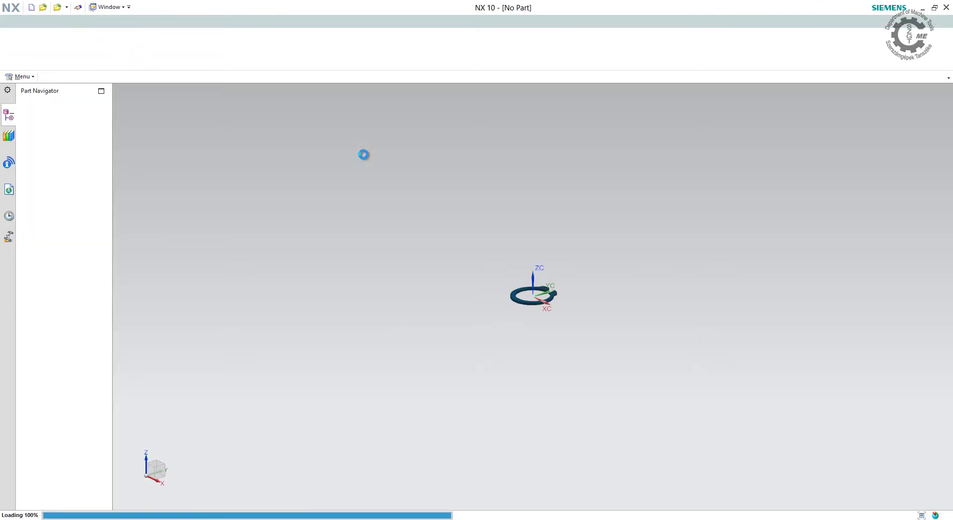
key(Home)
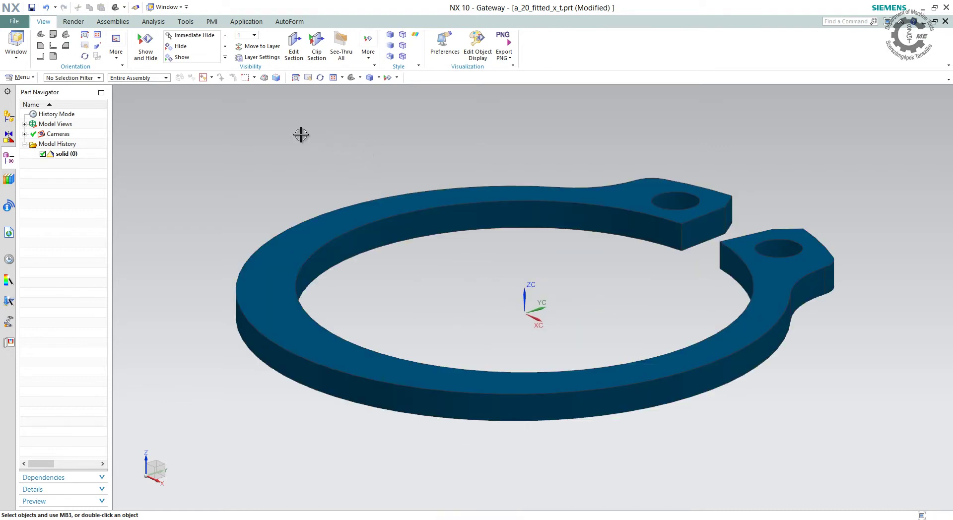
- In Modeling, add a Datum CSYS at the origin and move it above the solid in history
click(18, 22)
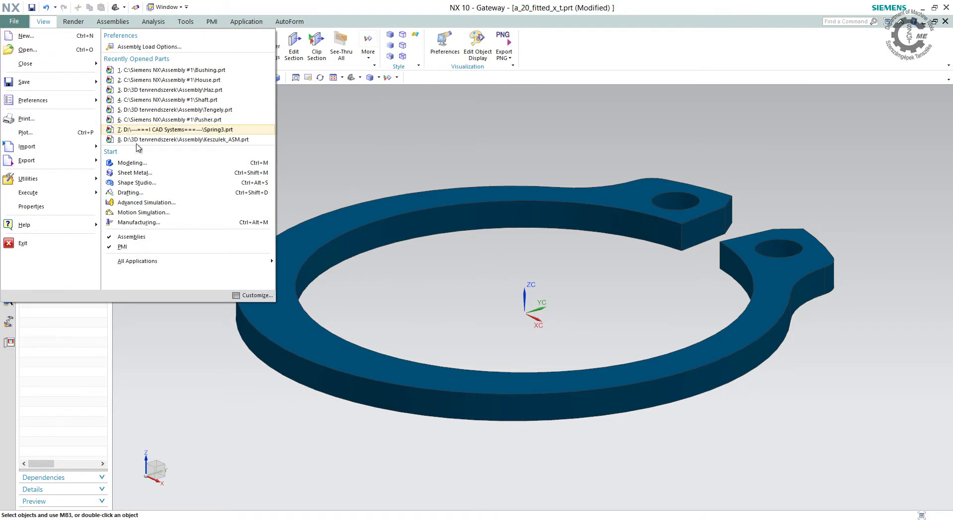
click(150, 162)
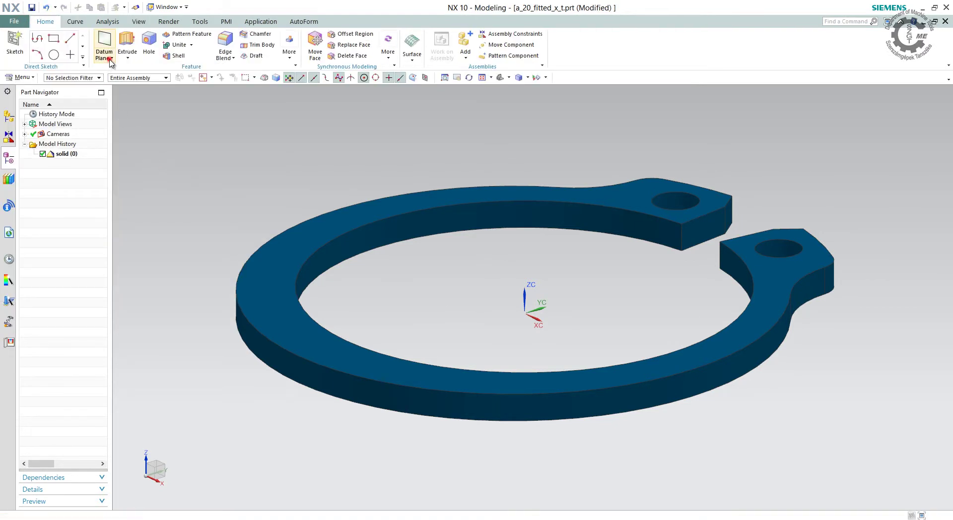
click(105, 56)
click(119, 94)
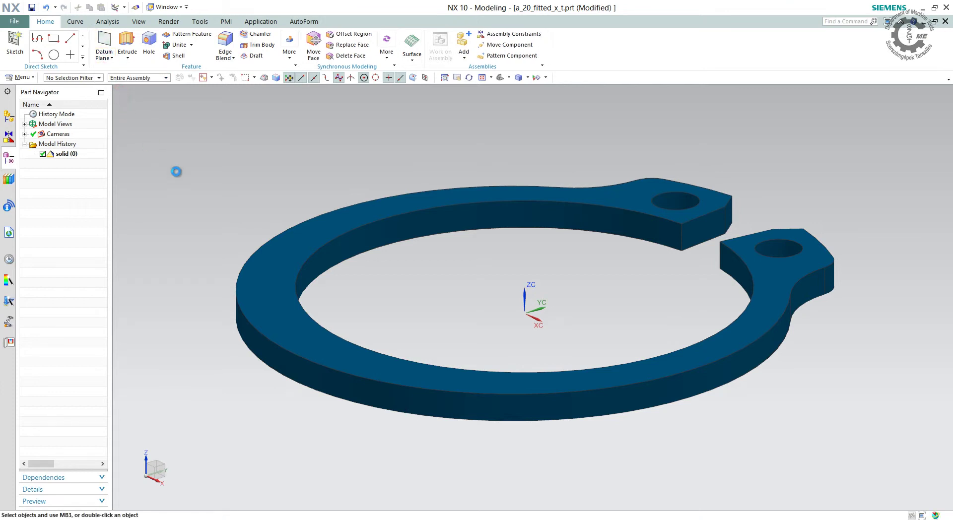
click(124, 159)
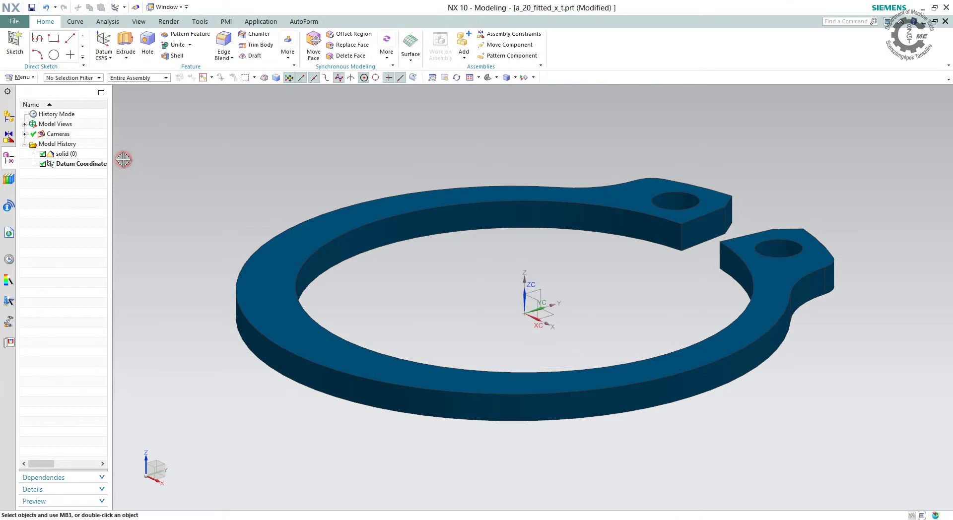
drag(87, 167, 83, 158)
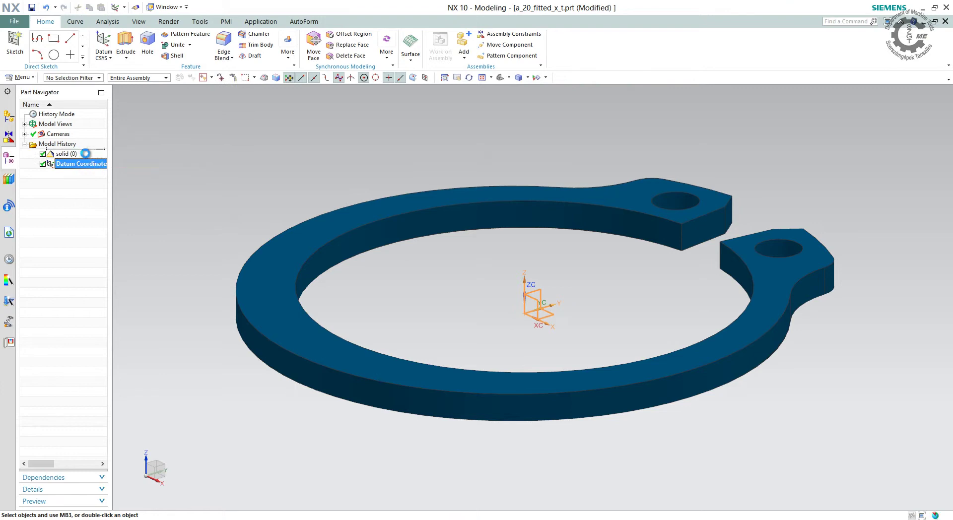
- Save the part as a_20_fitted_DIN_471.prt
click(18, 26)
mouse_move(24, 82)
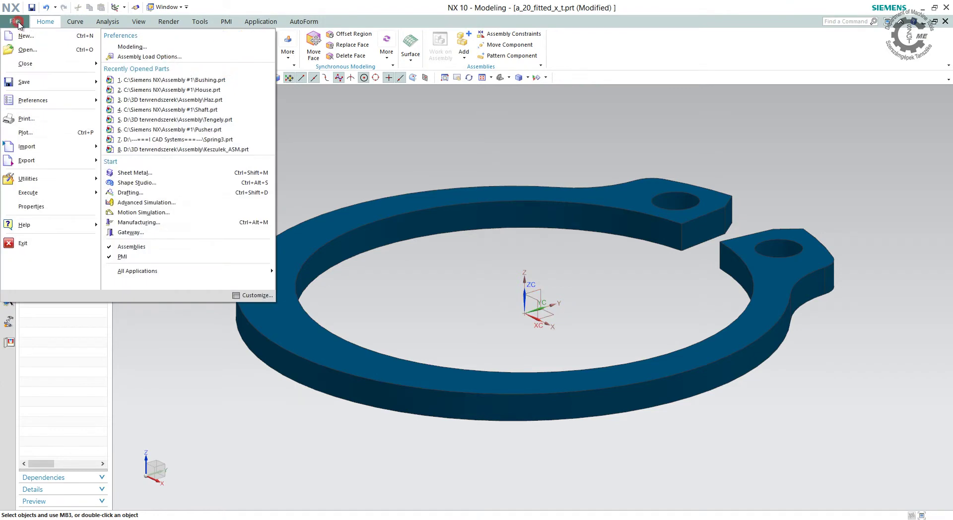
click(112, 85)
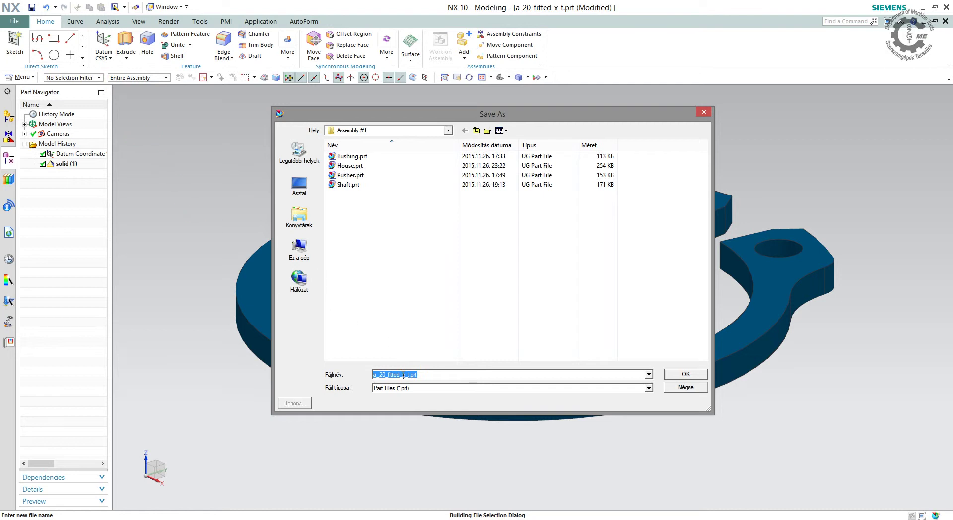
click(403, 376)
key(Return)
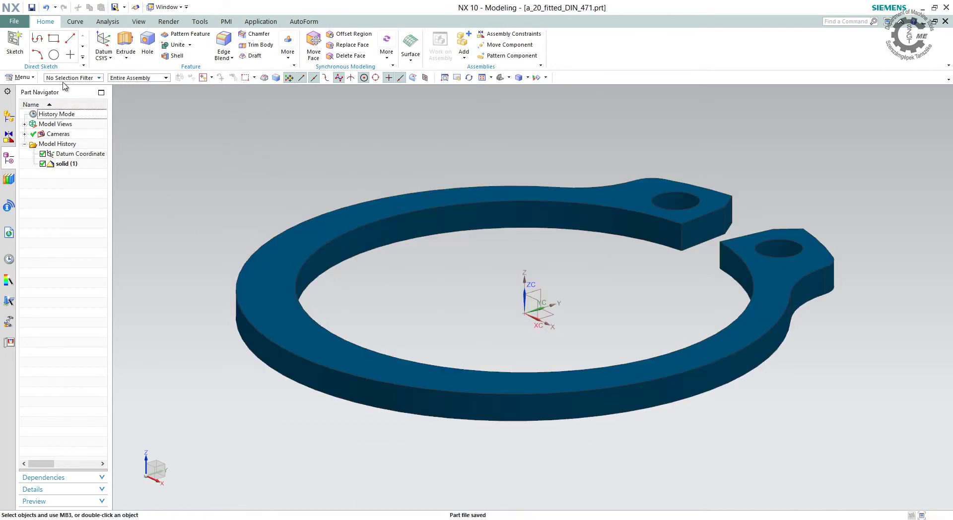
key(ctrl+o)
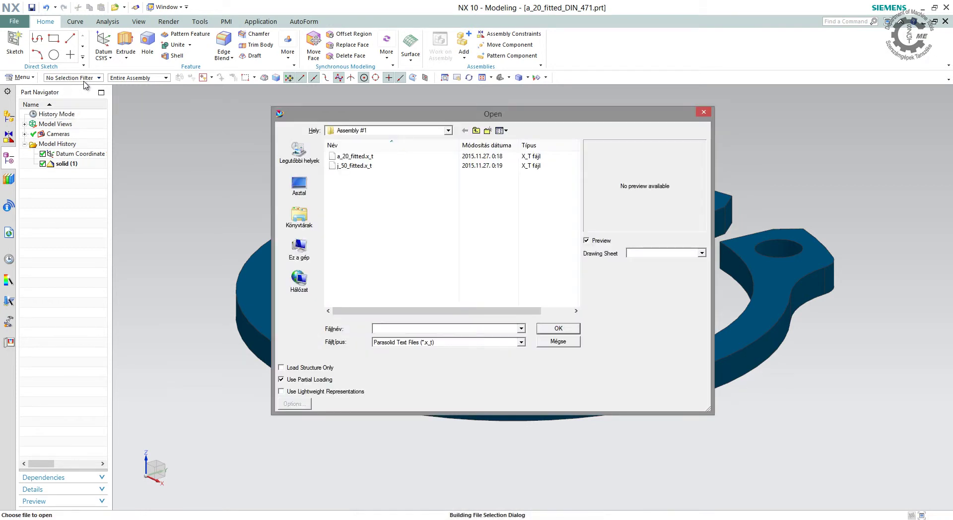
- Open j_50_fitted.x_t and add a Datum CSYS placed above its solid in history
double_click(369, 165)
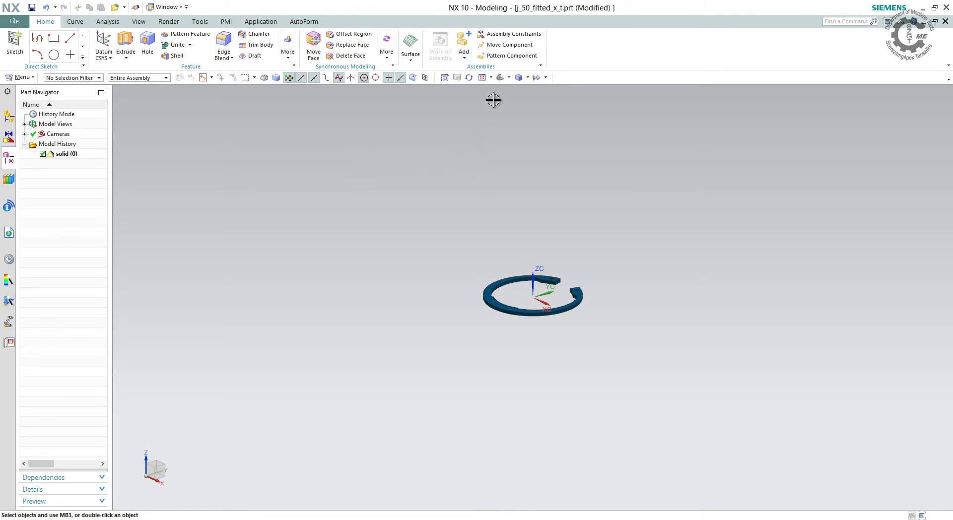
key(Home)
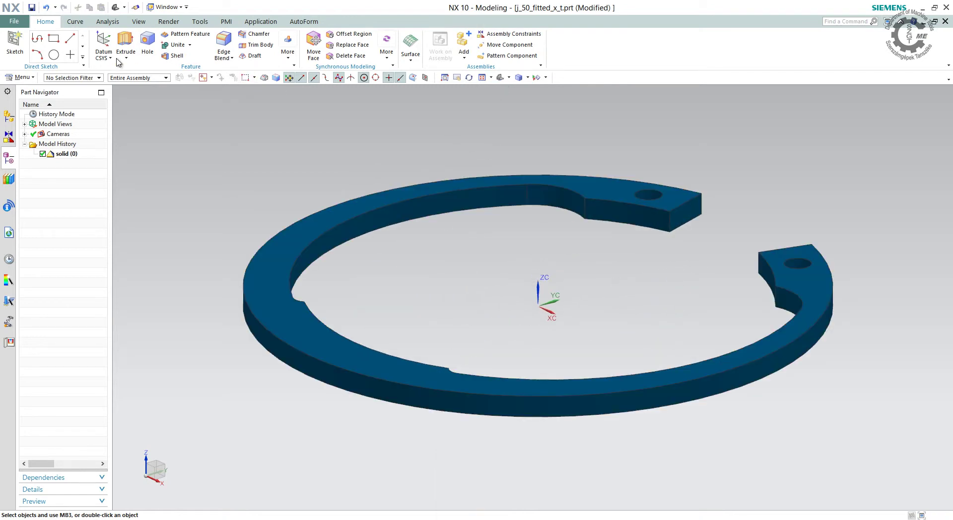
click(103, 42)
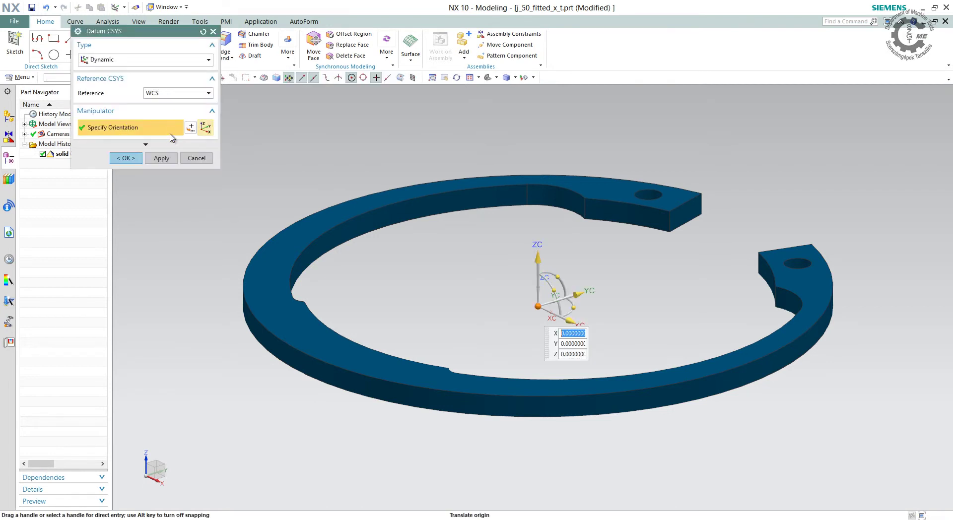
click(120, 160)
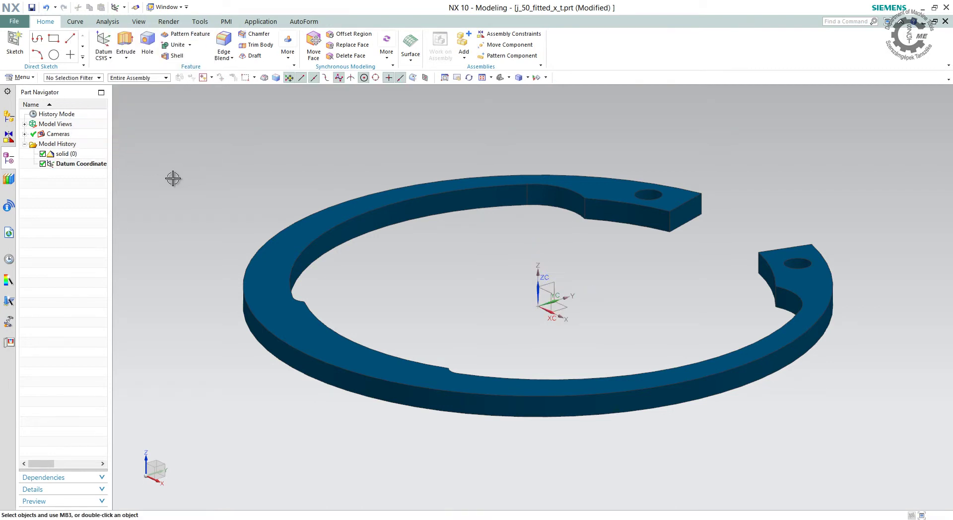
drag(94, 163, 74, 153)
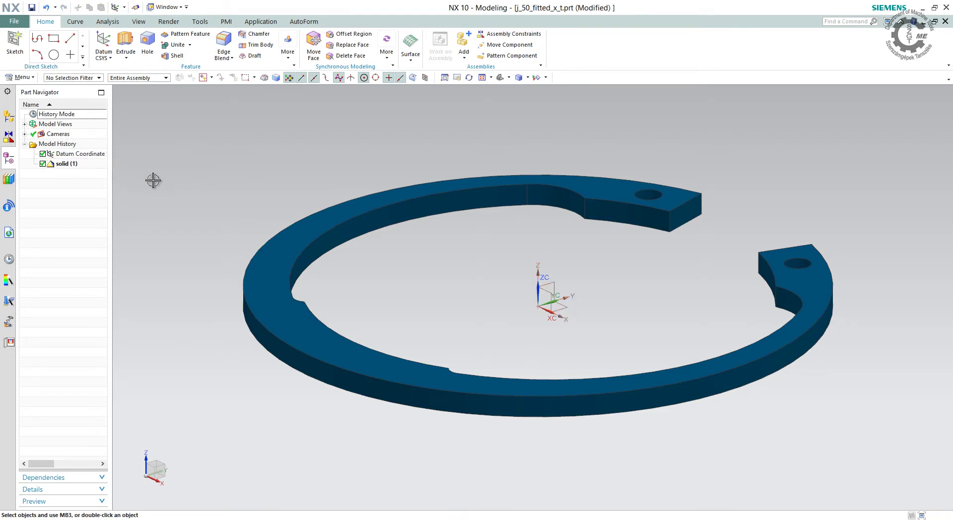
- Start Save As with the new name j_50_fitted_DIN_472.prt
click(14, 21)
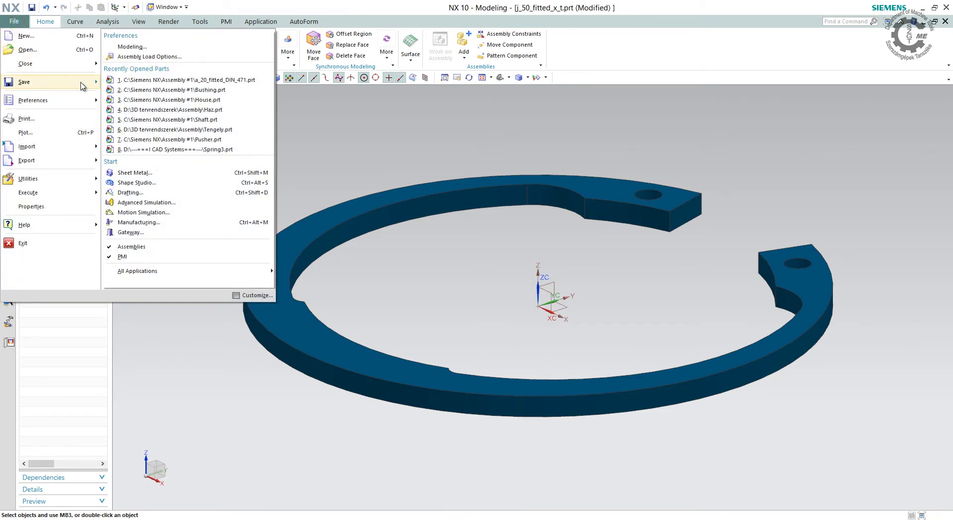
click(119, 86)
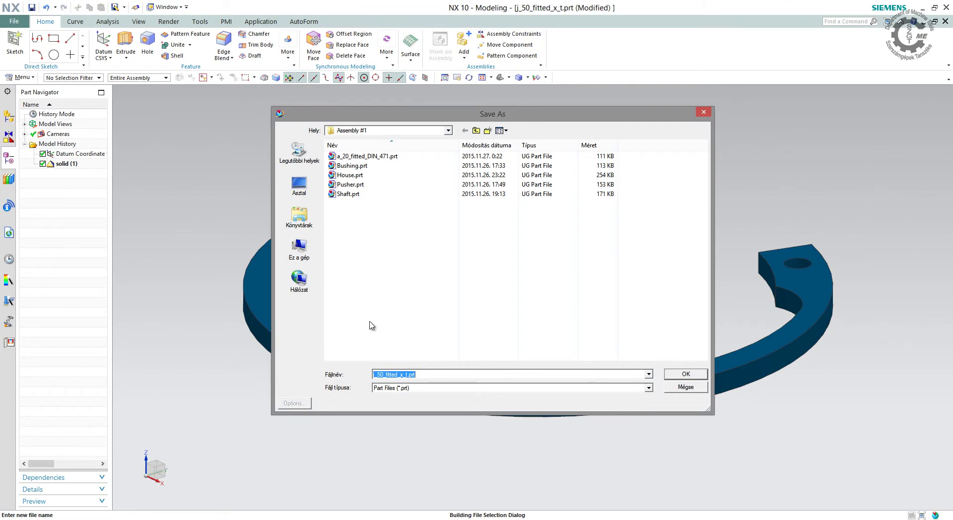
click(409, 378)
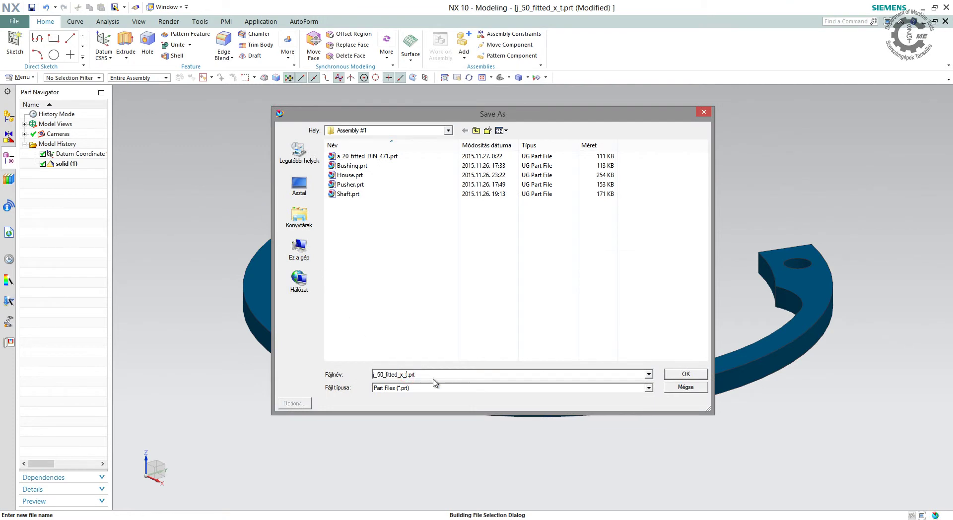